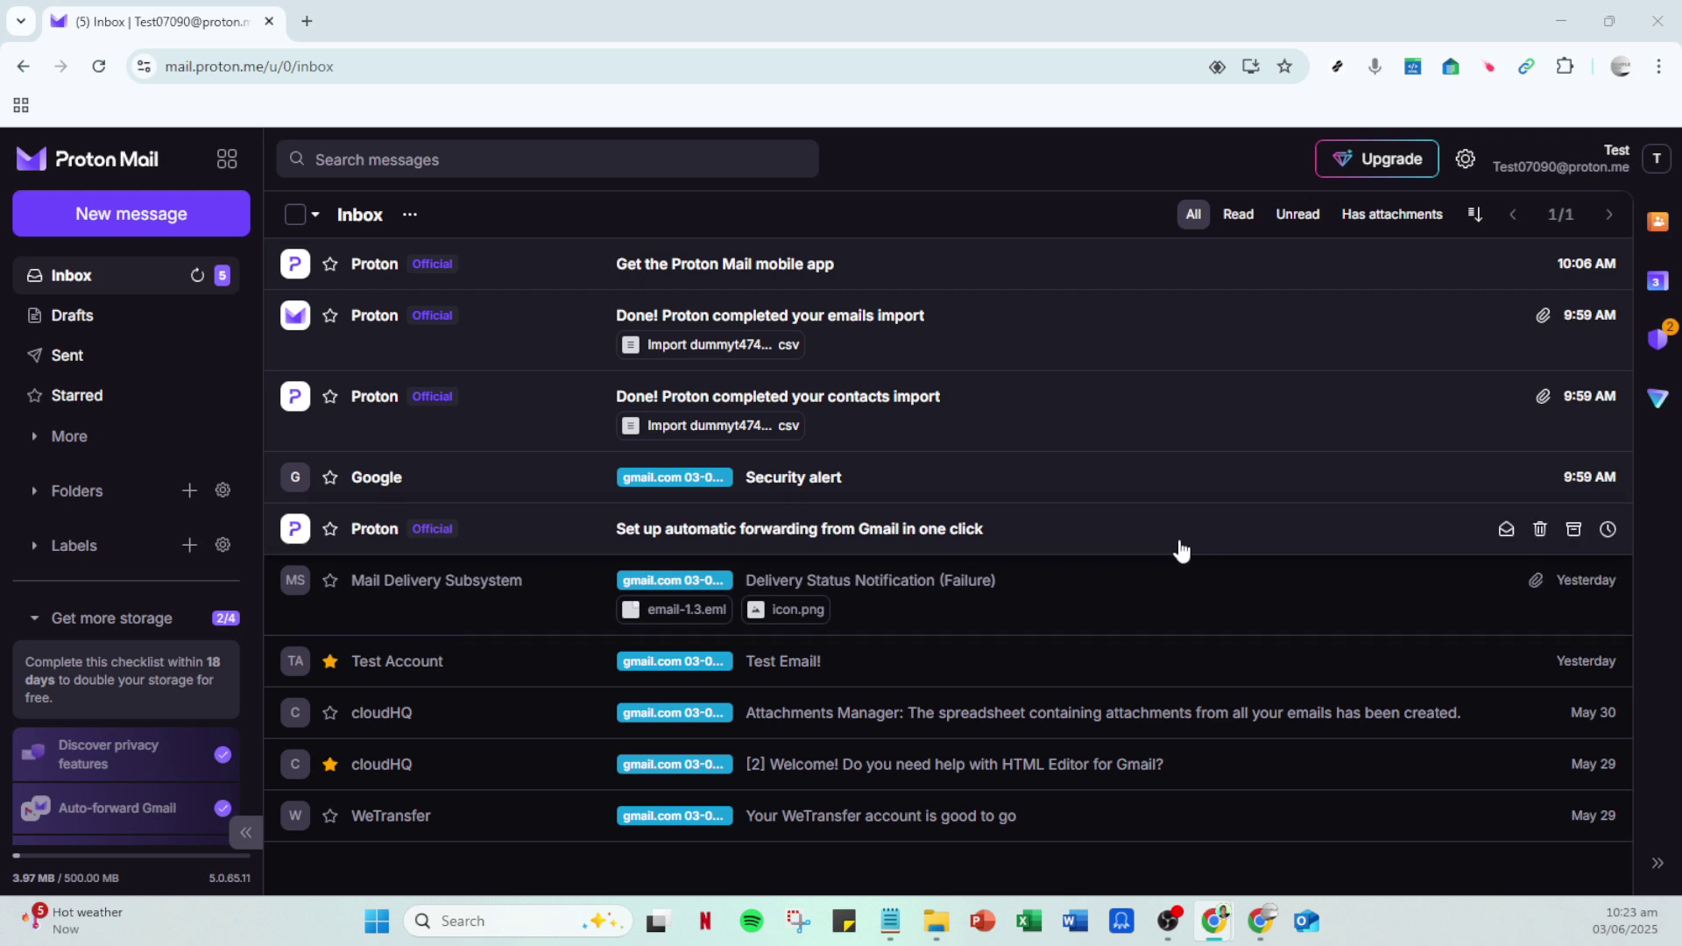
Open the full account settings Dashboard from the quick settings gear panel.
click(1466, 160)
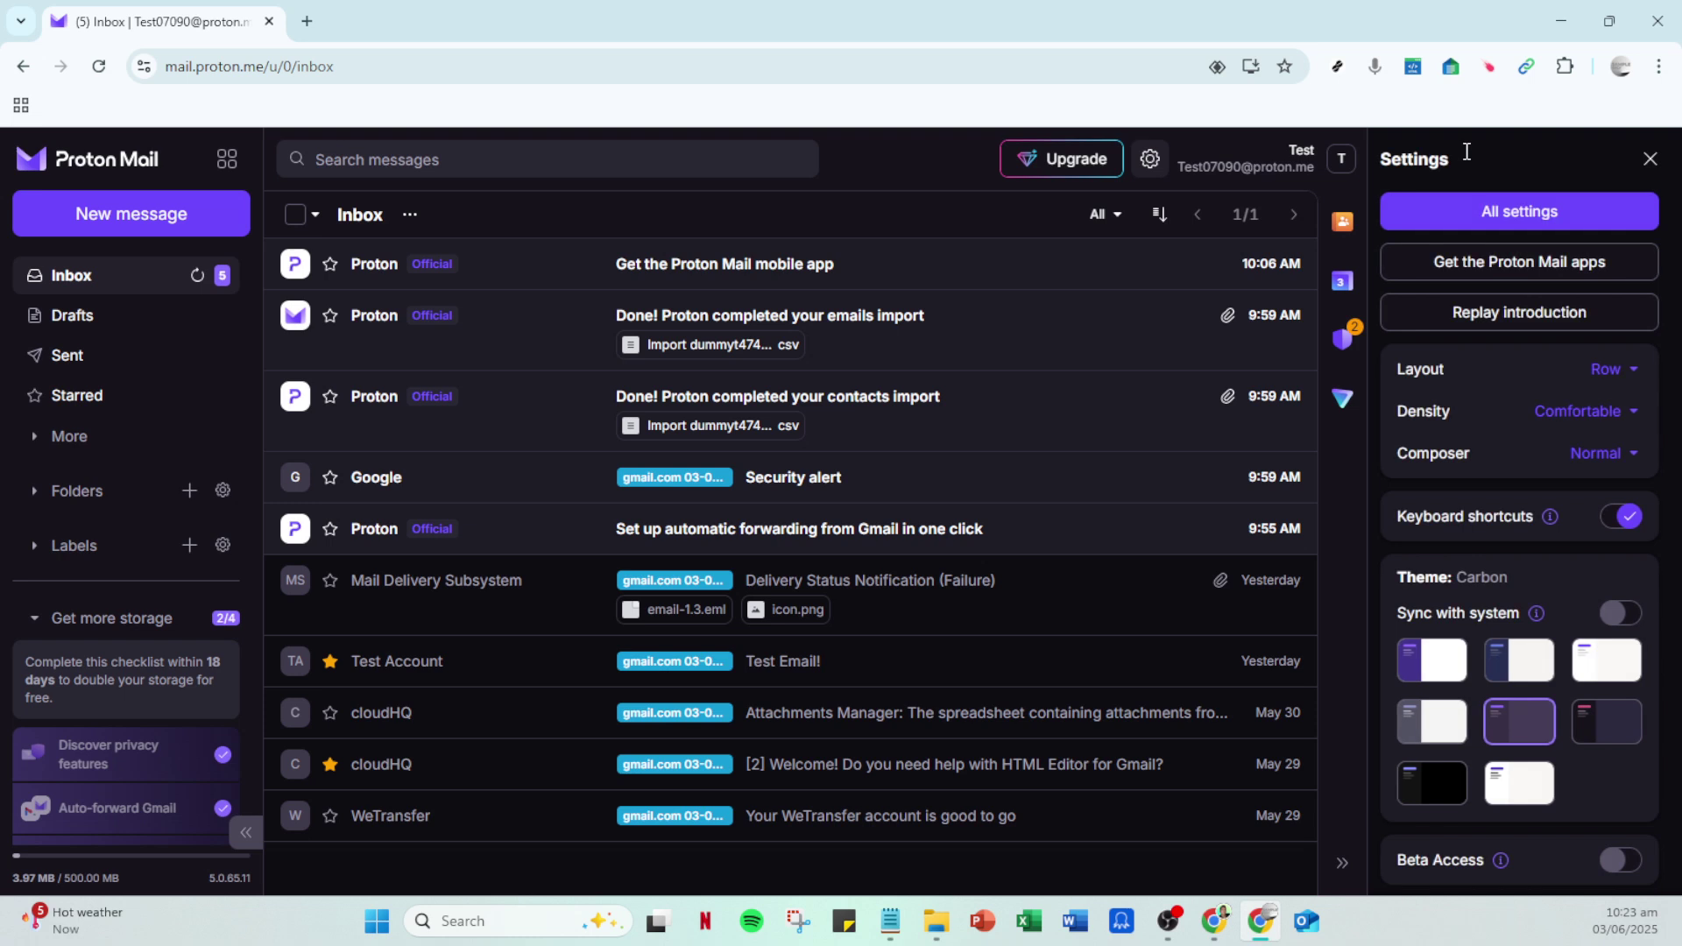
click(1517, 220)
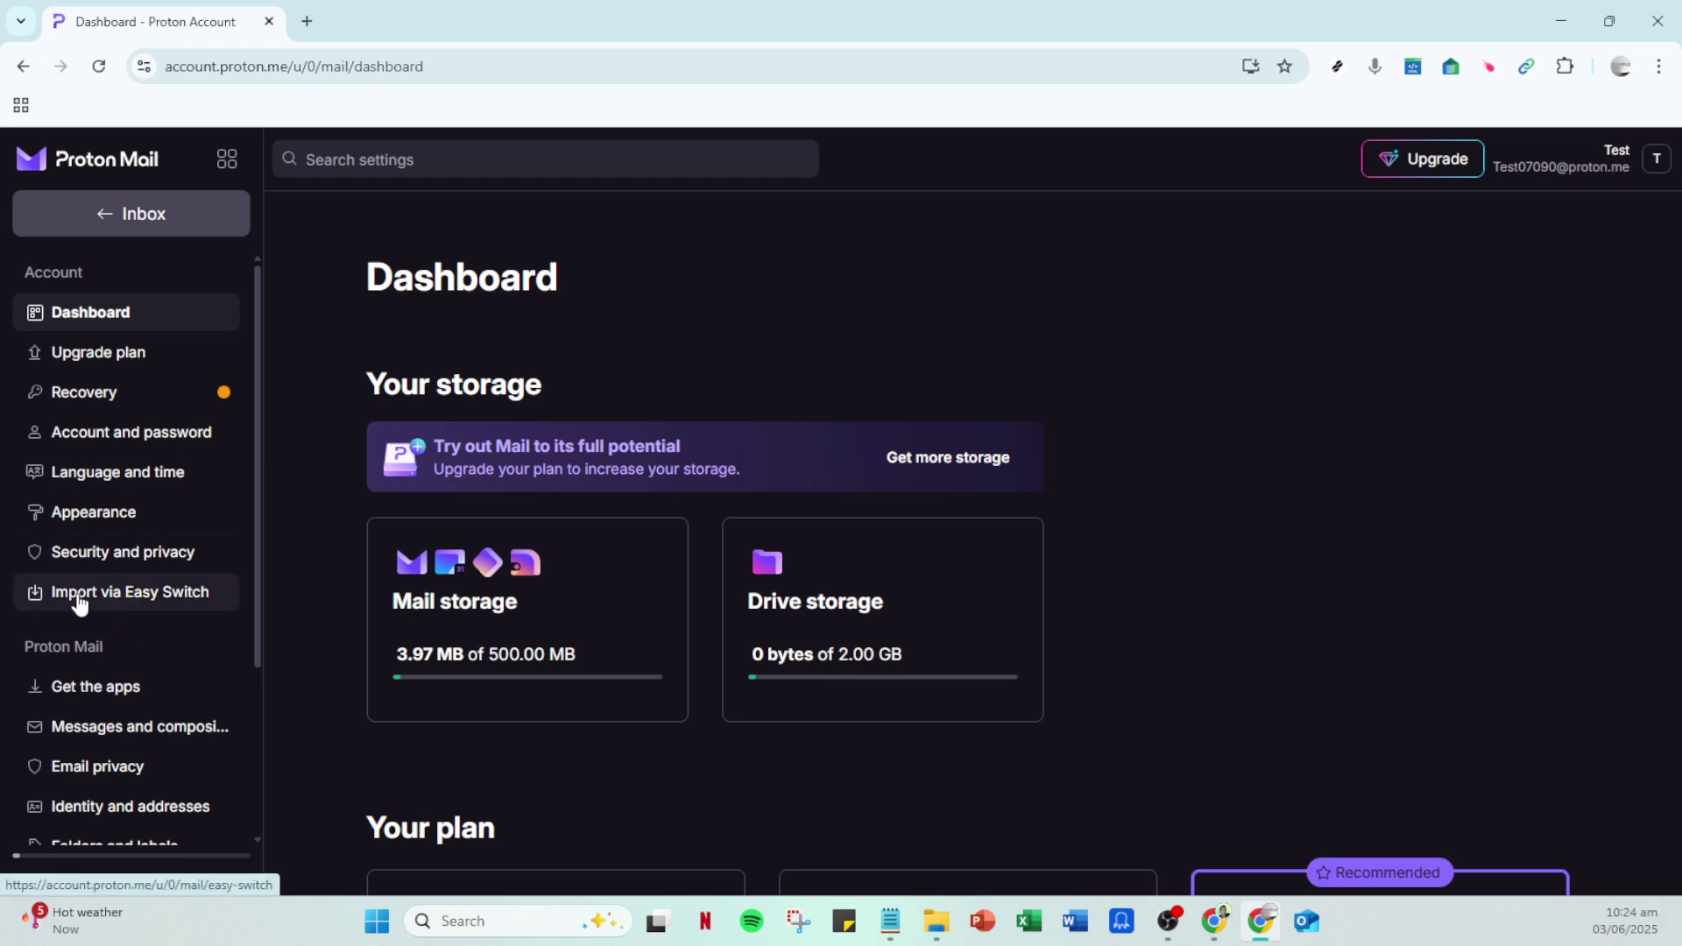
Begin an Easy Switch import from Google with only Emails and Contacts, leaving Calendar unchecked.
click(129, 603)
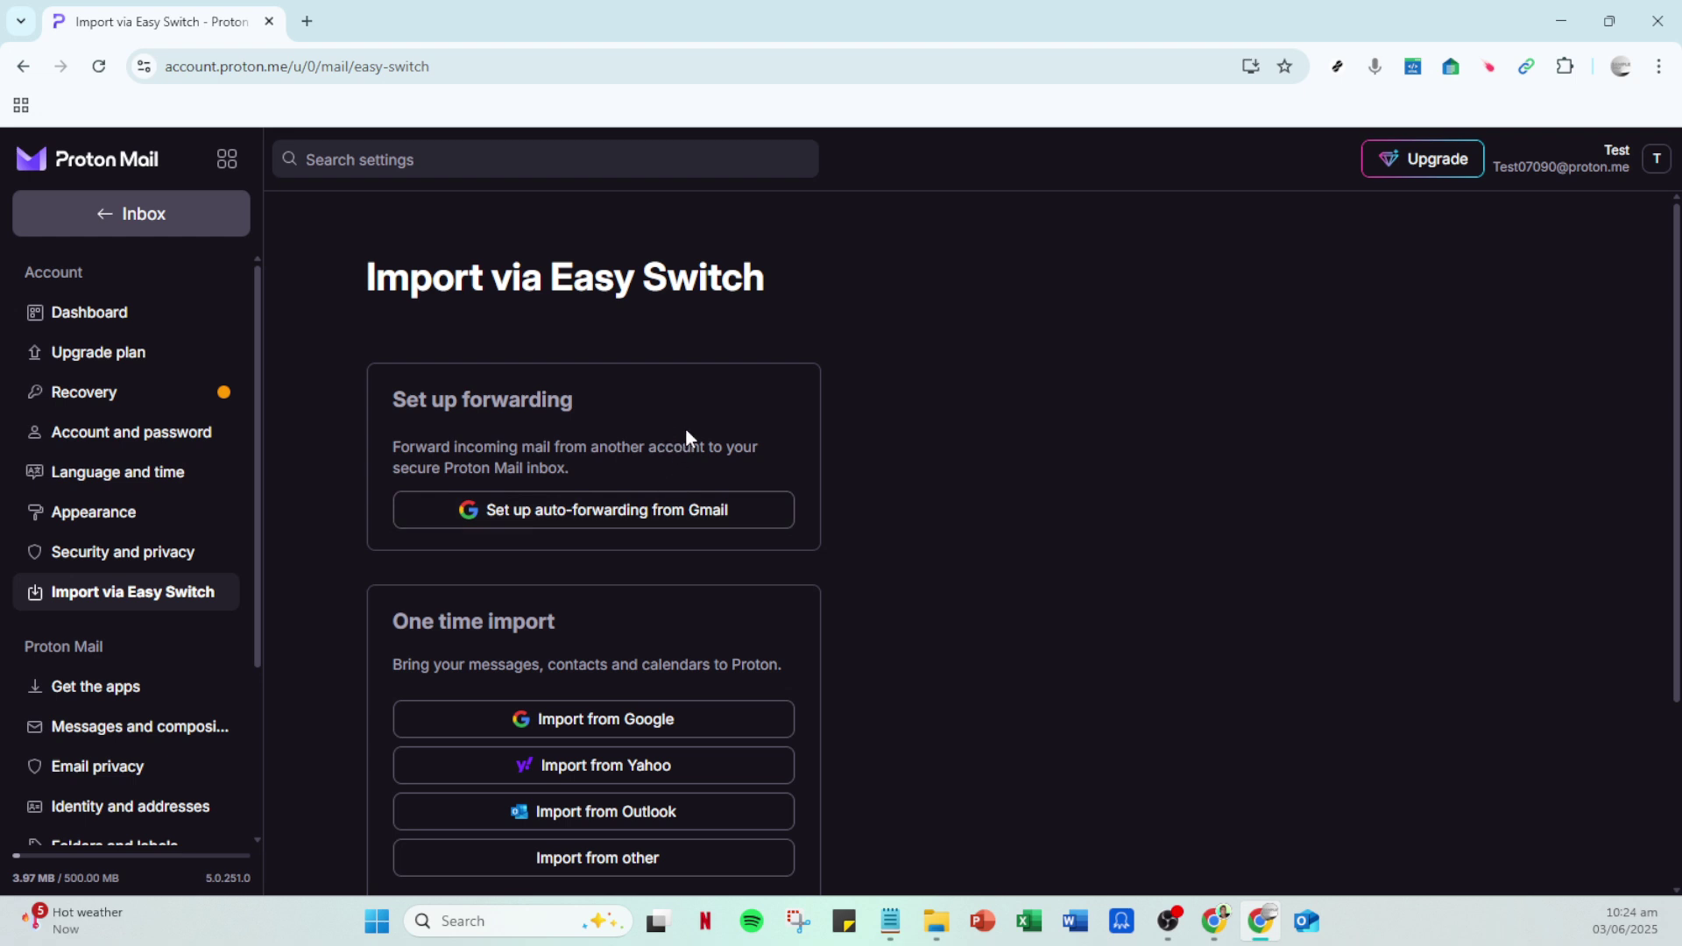
scroll(627, 499, down, 1)
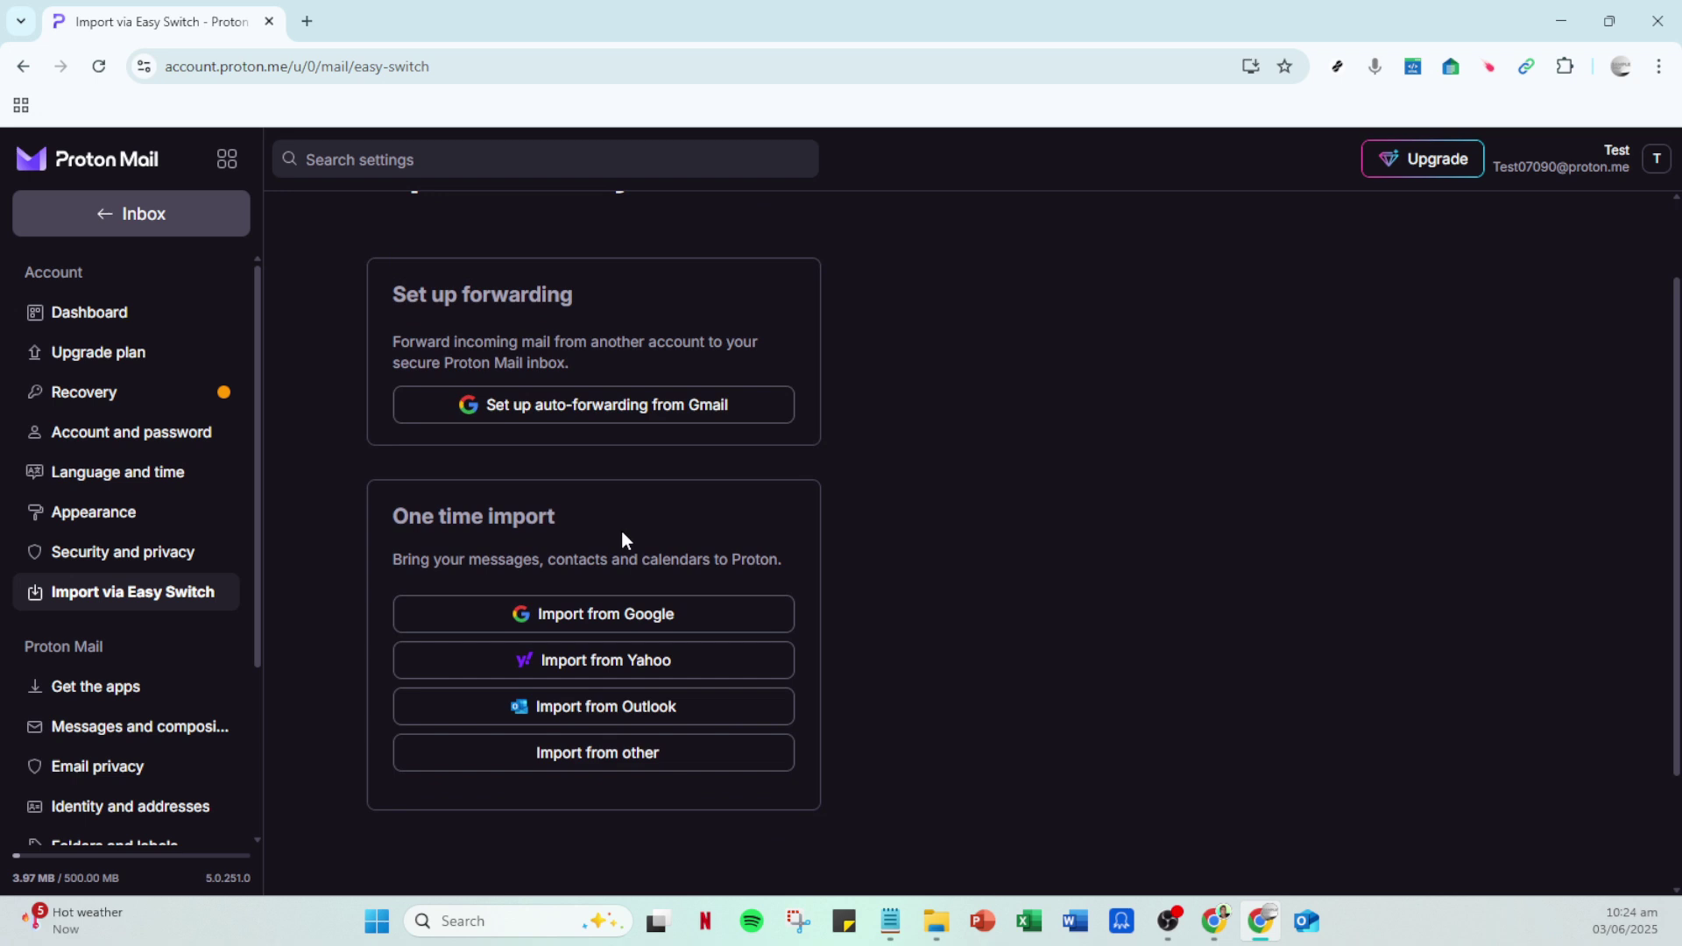
click(607, 619)
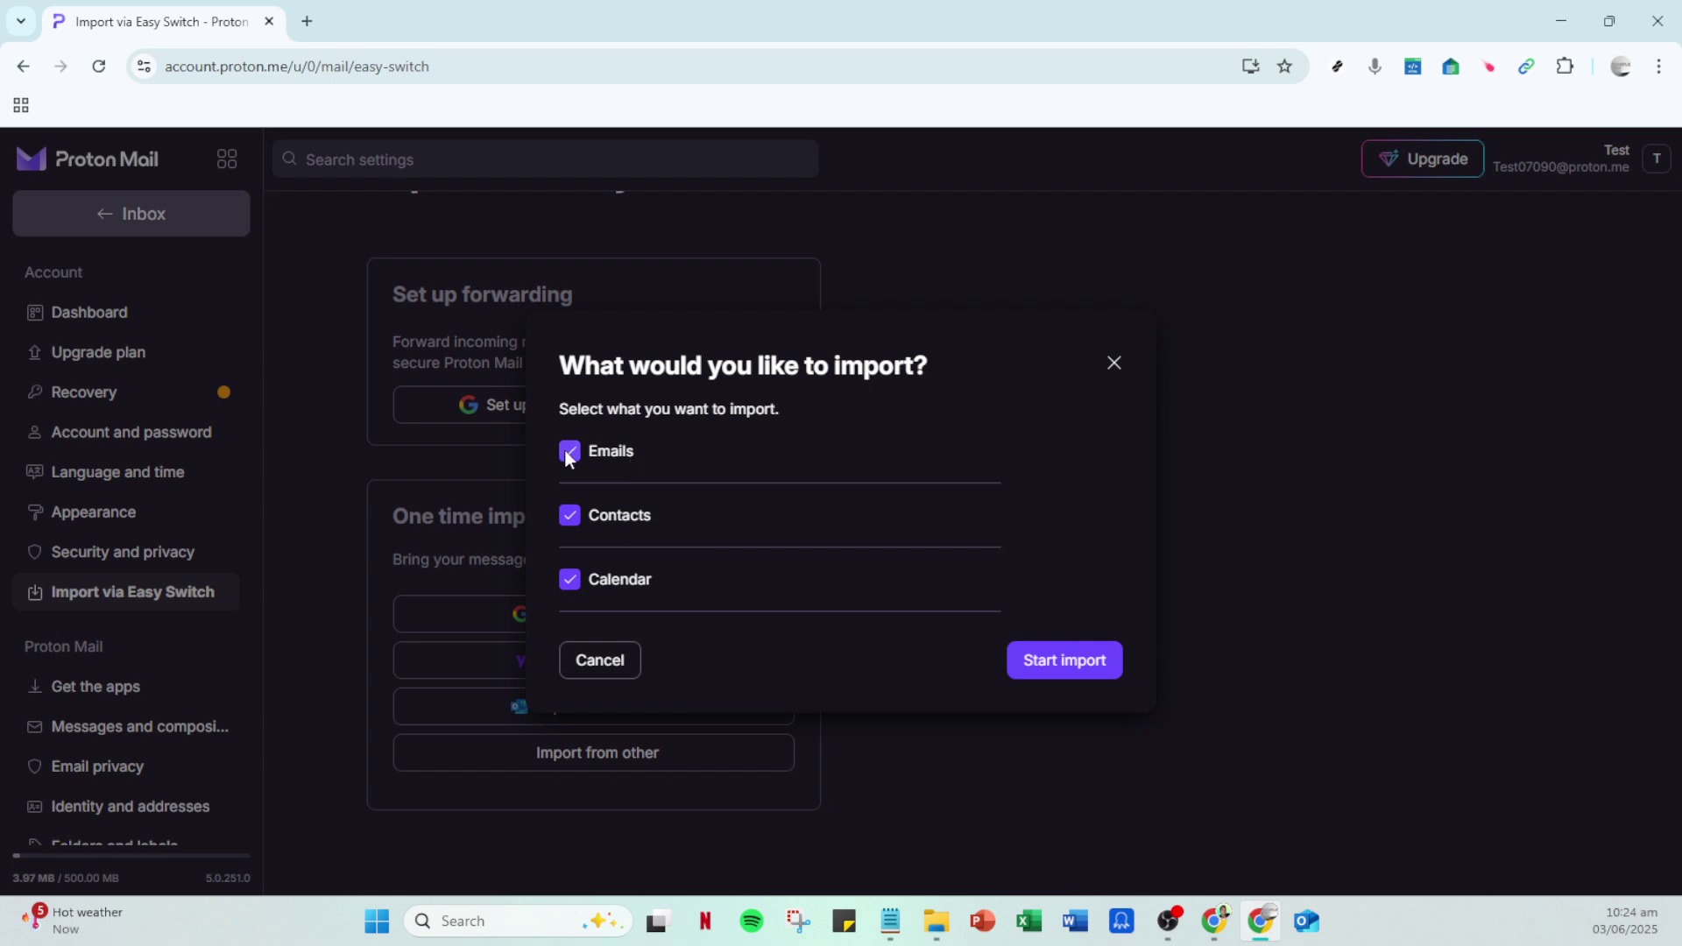
click(570, 580)
Choose the Gmail account in the Google popup and grant Proton access to it.
click(1064, 669)
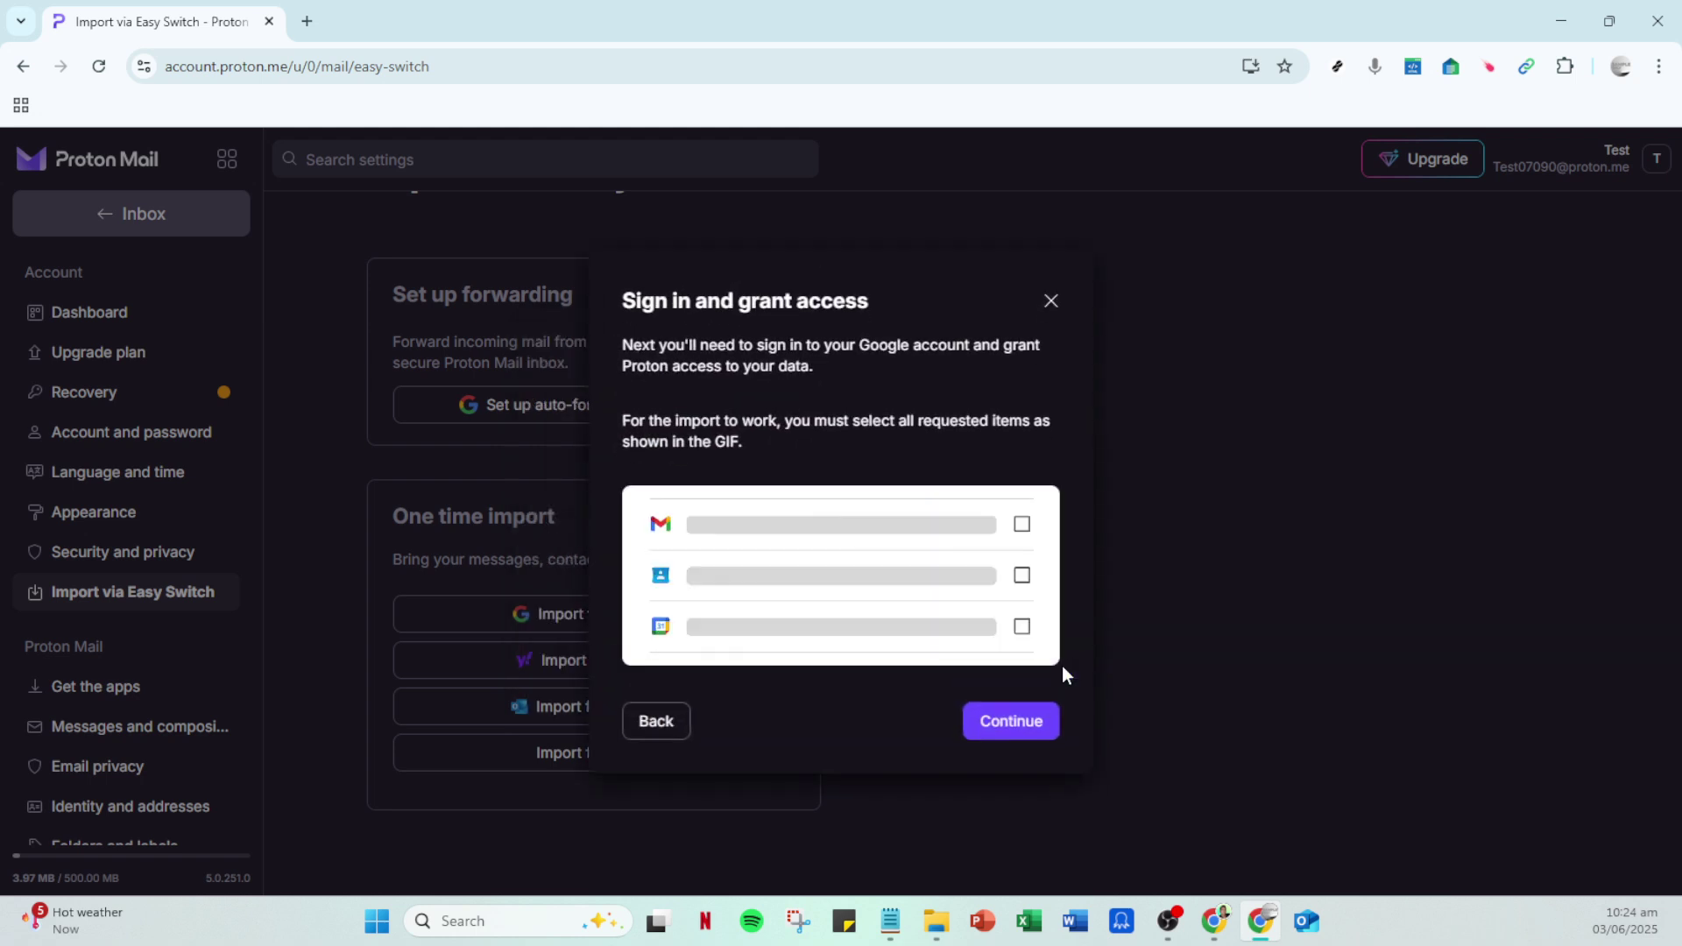
click(1008, 723)
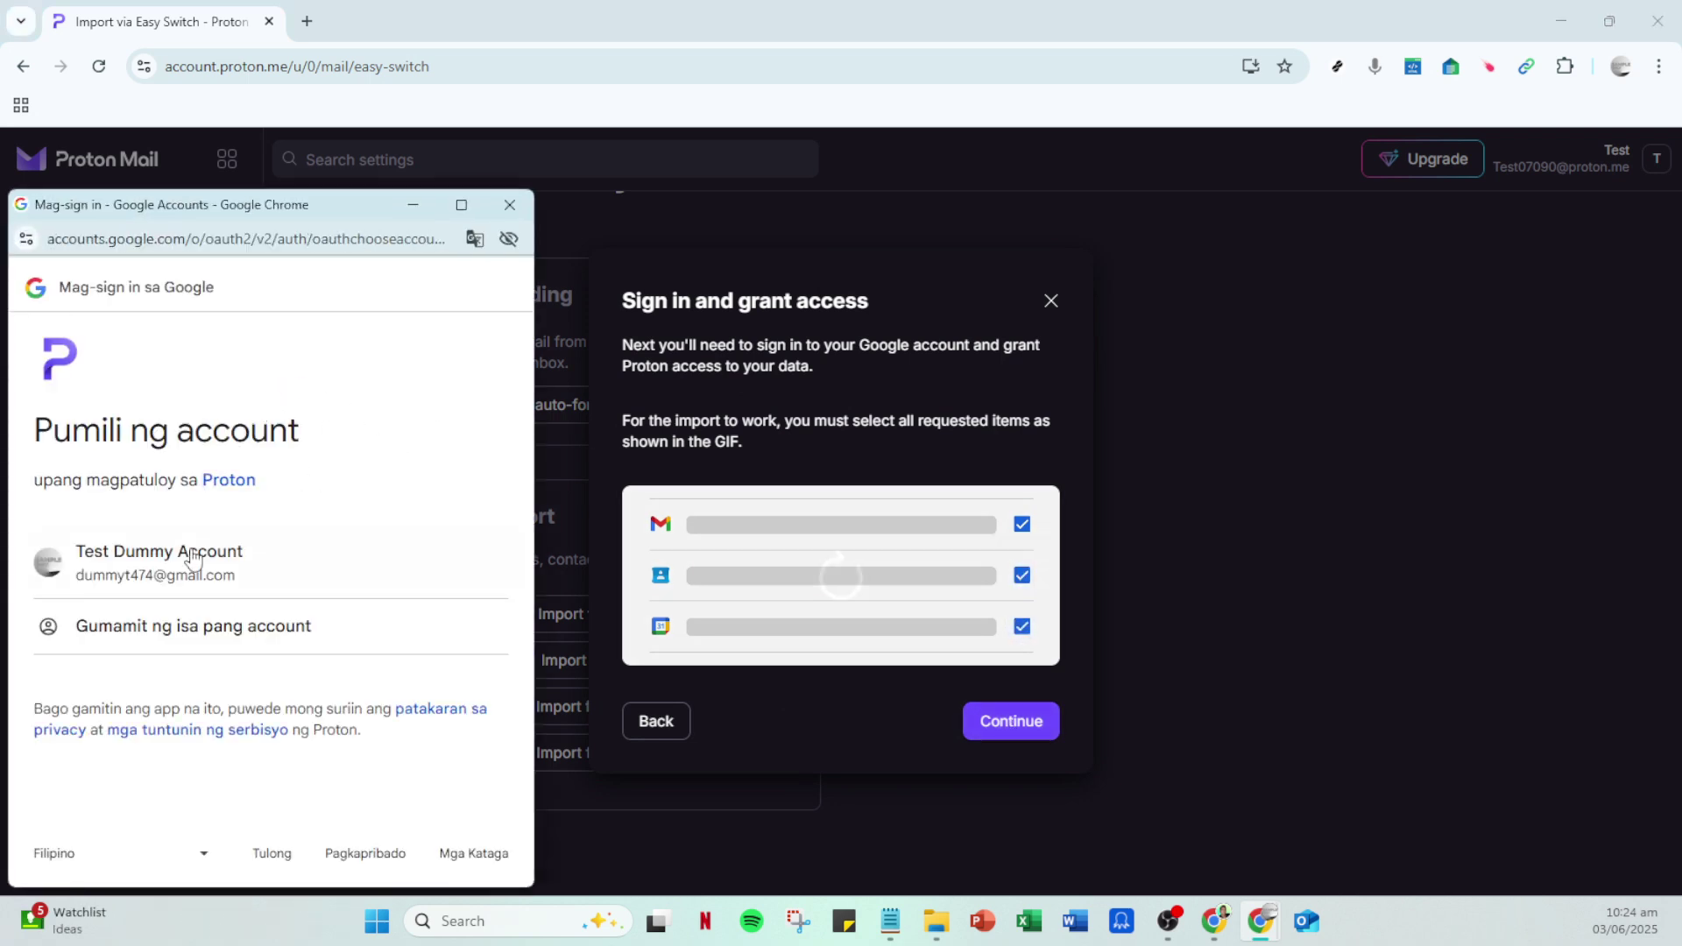
click(192, 560)
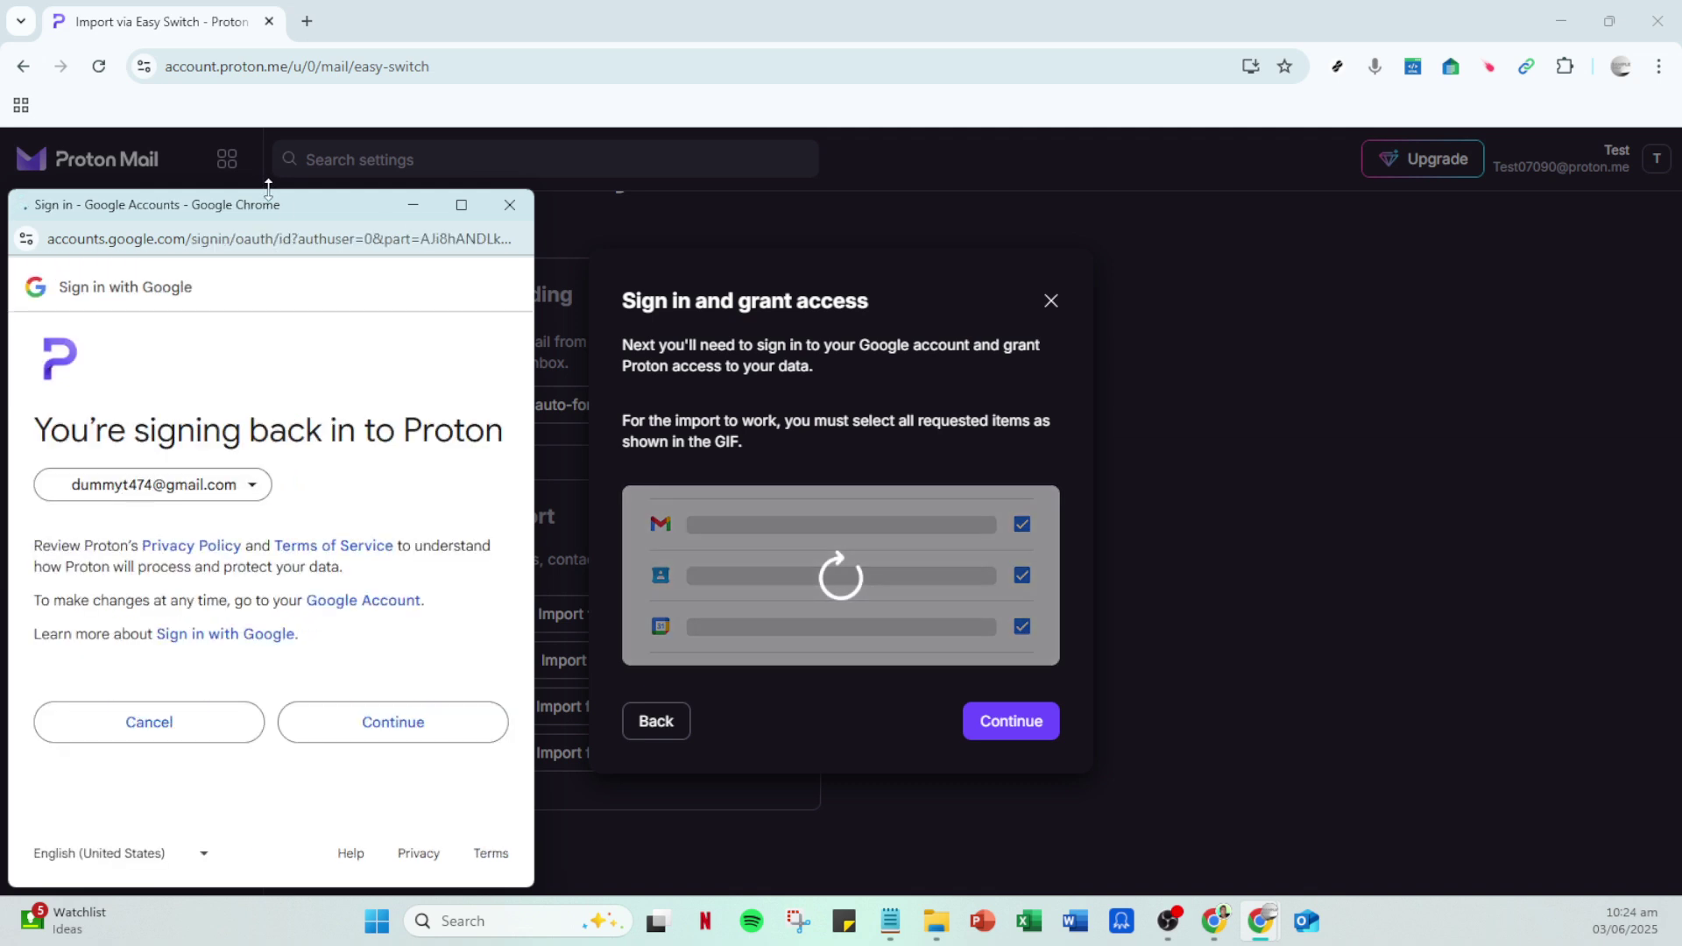
click(364, 722)
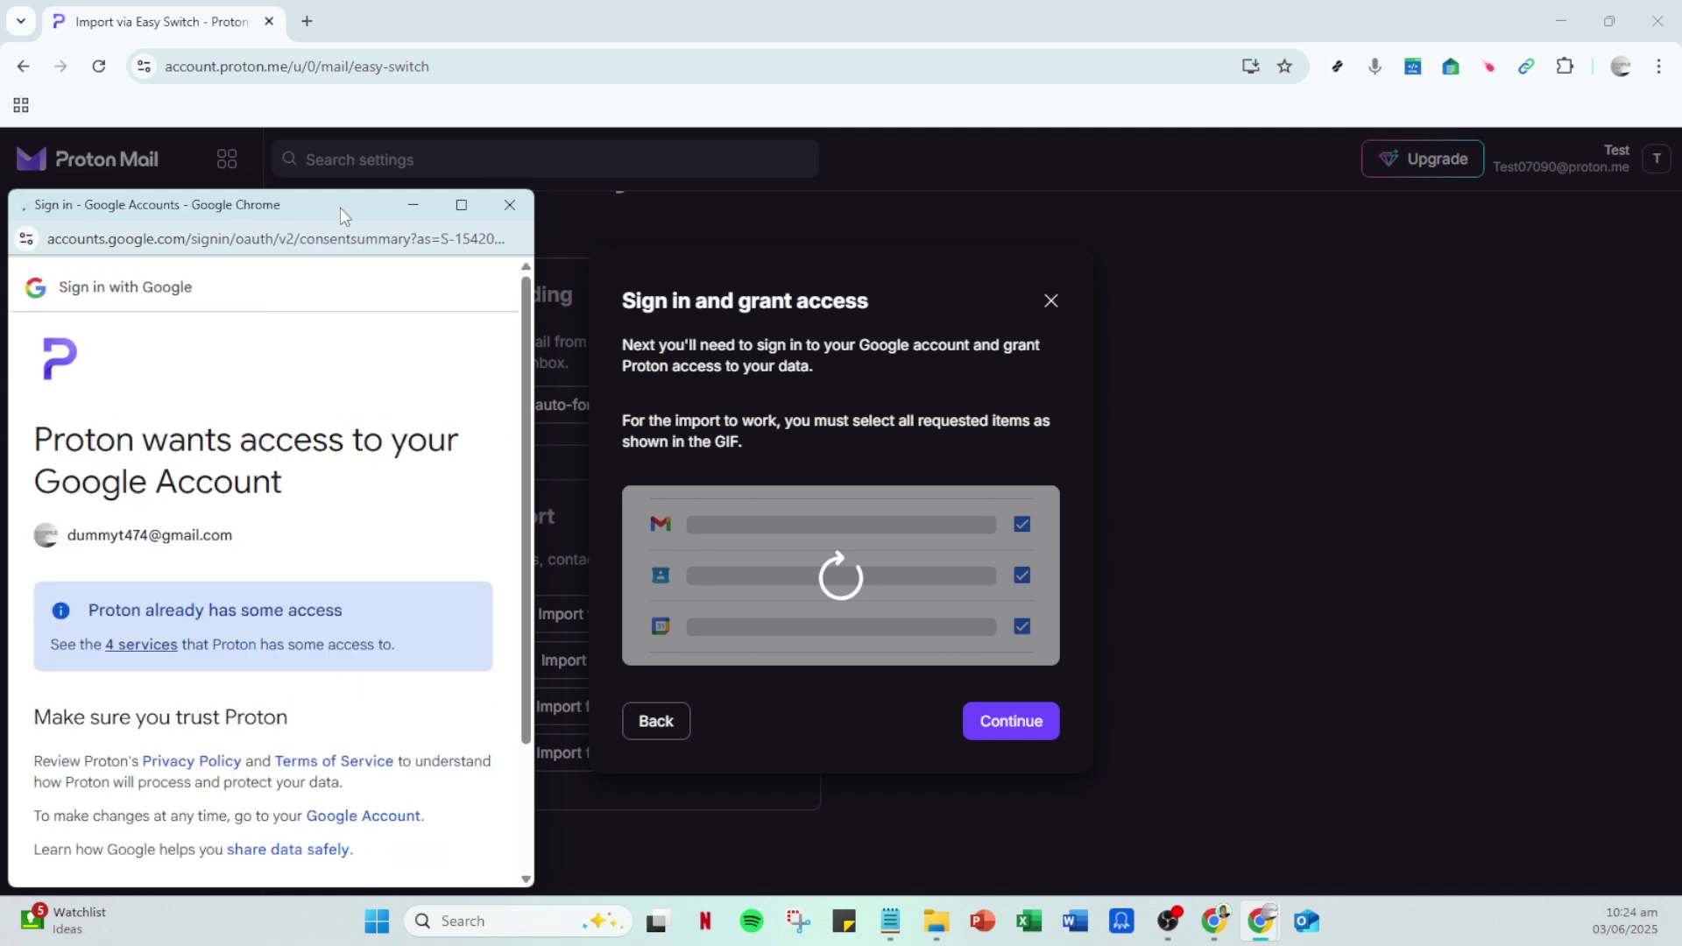
drag(344, 206, 610, 138)
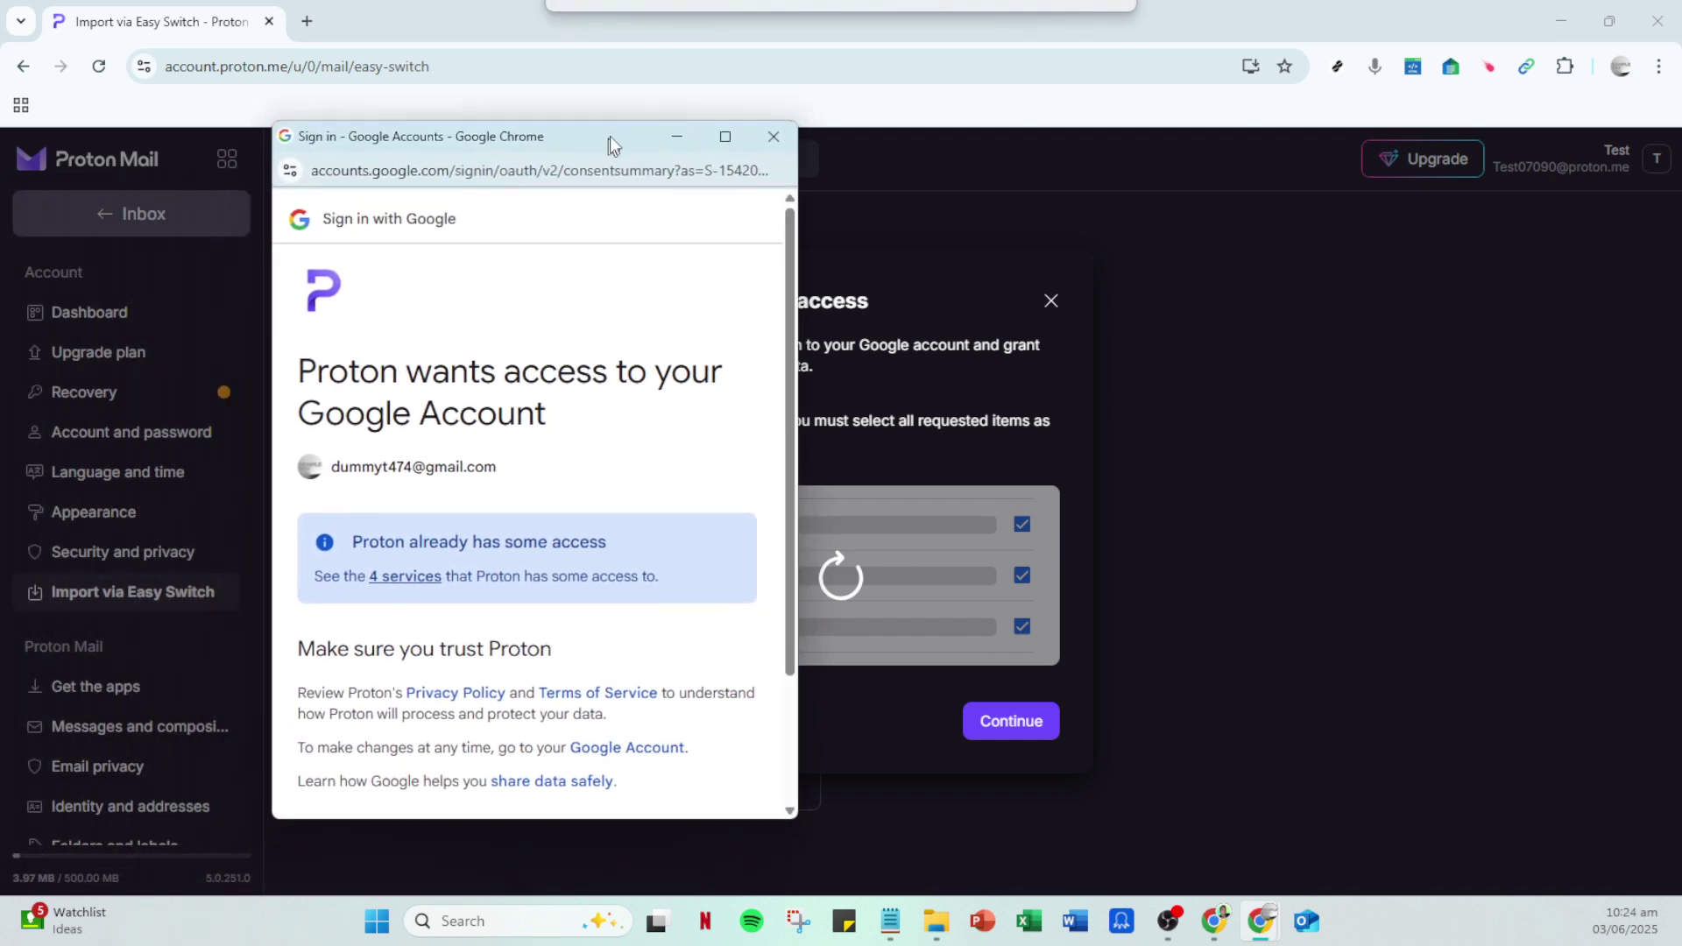
scroll(545, 529, down, 2)
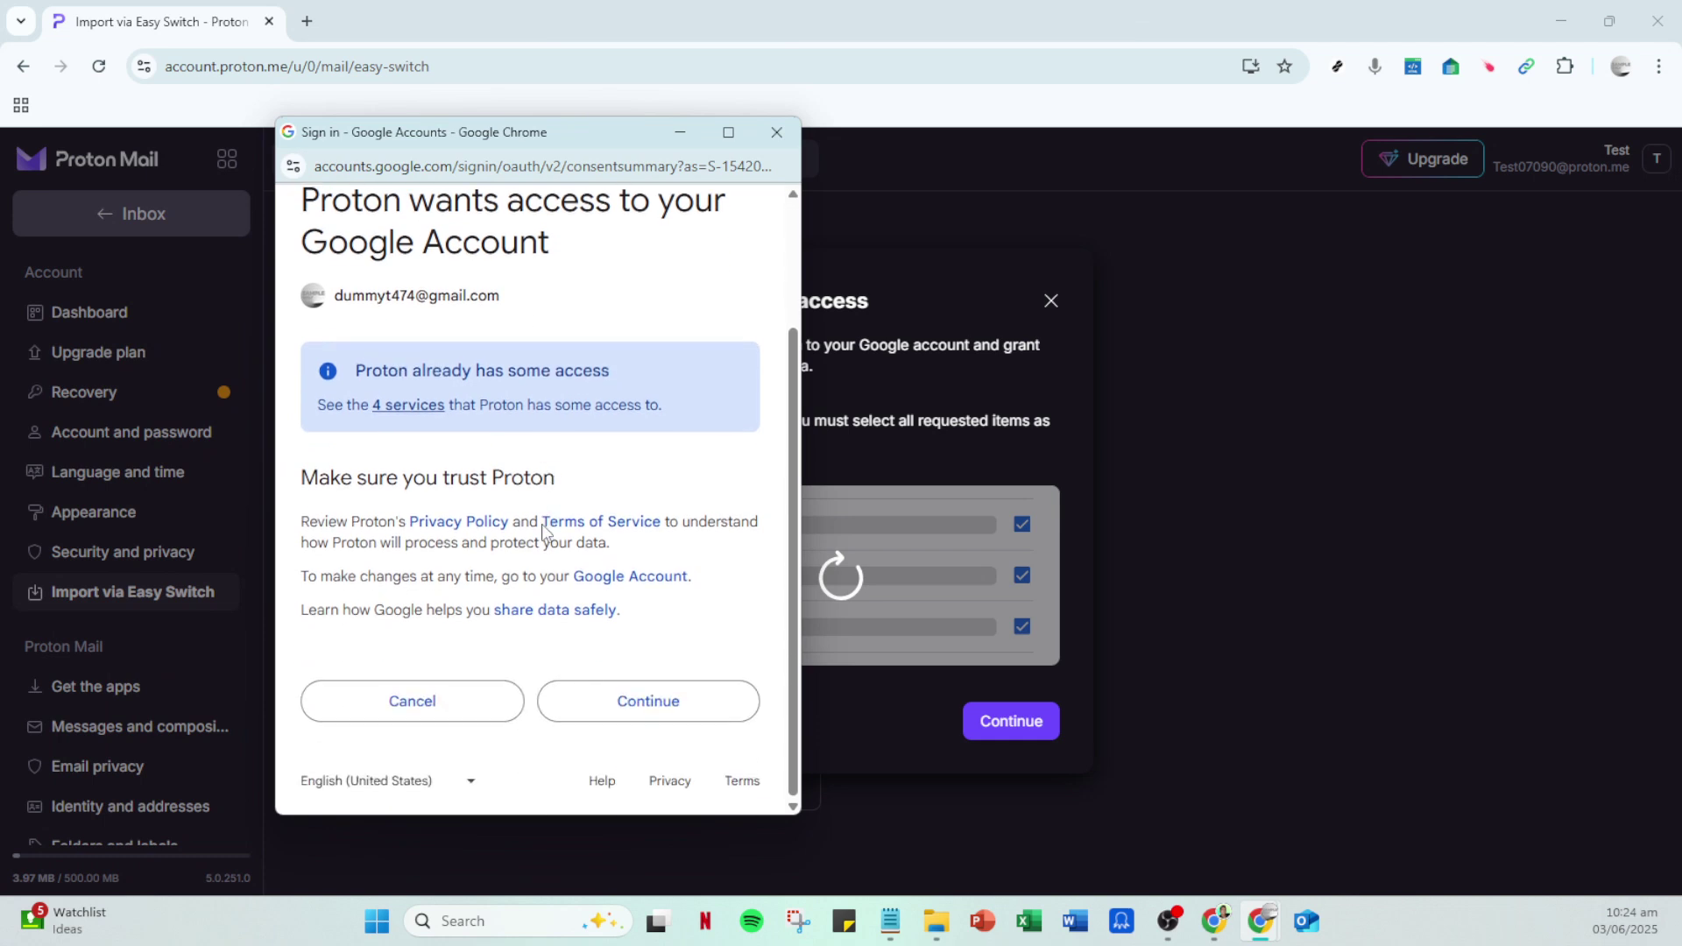
click(618, 701)
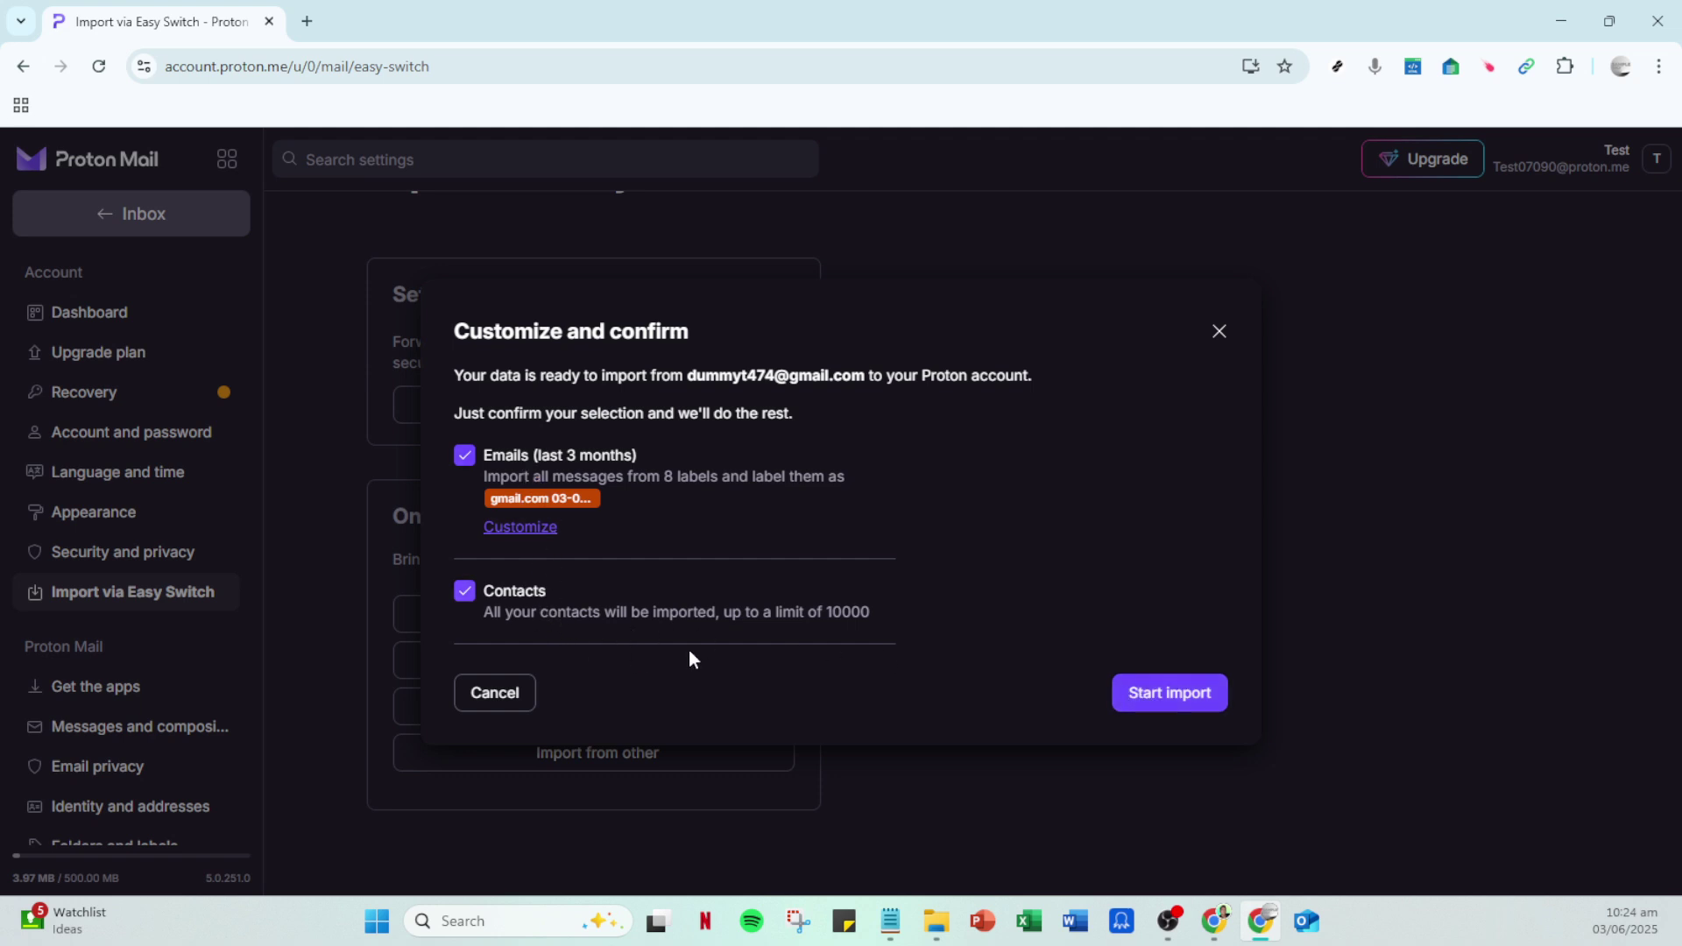
Launch the import of the last 3 months of Gmail emails plus contacts.
click(1169, 694)
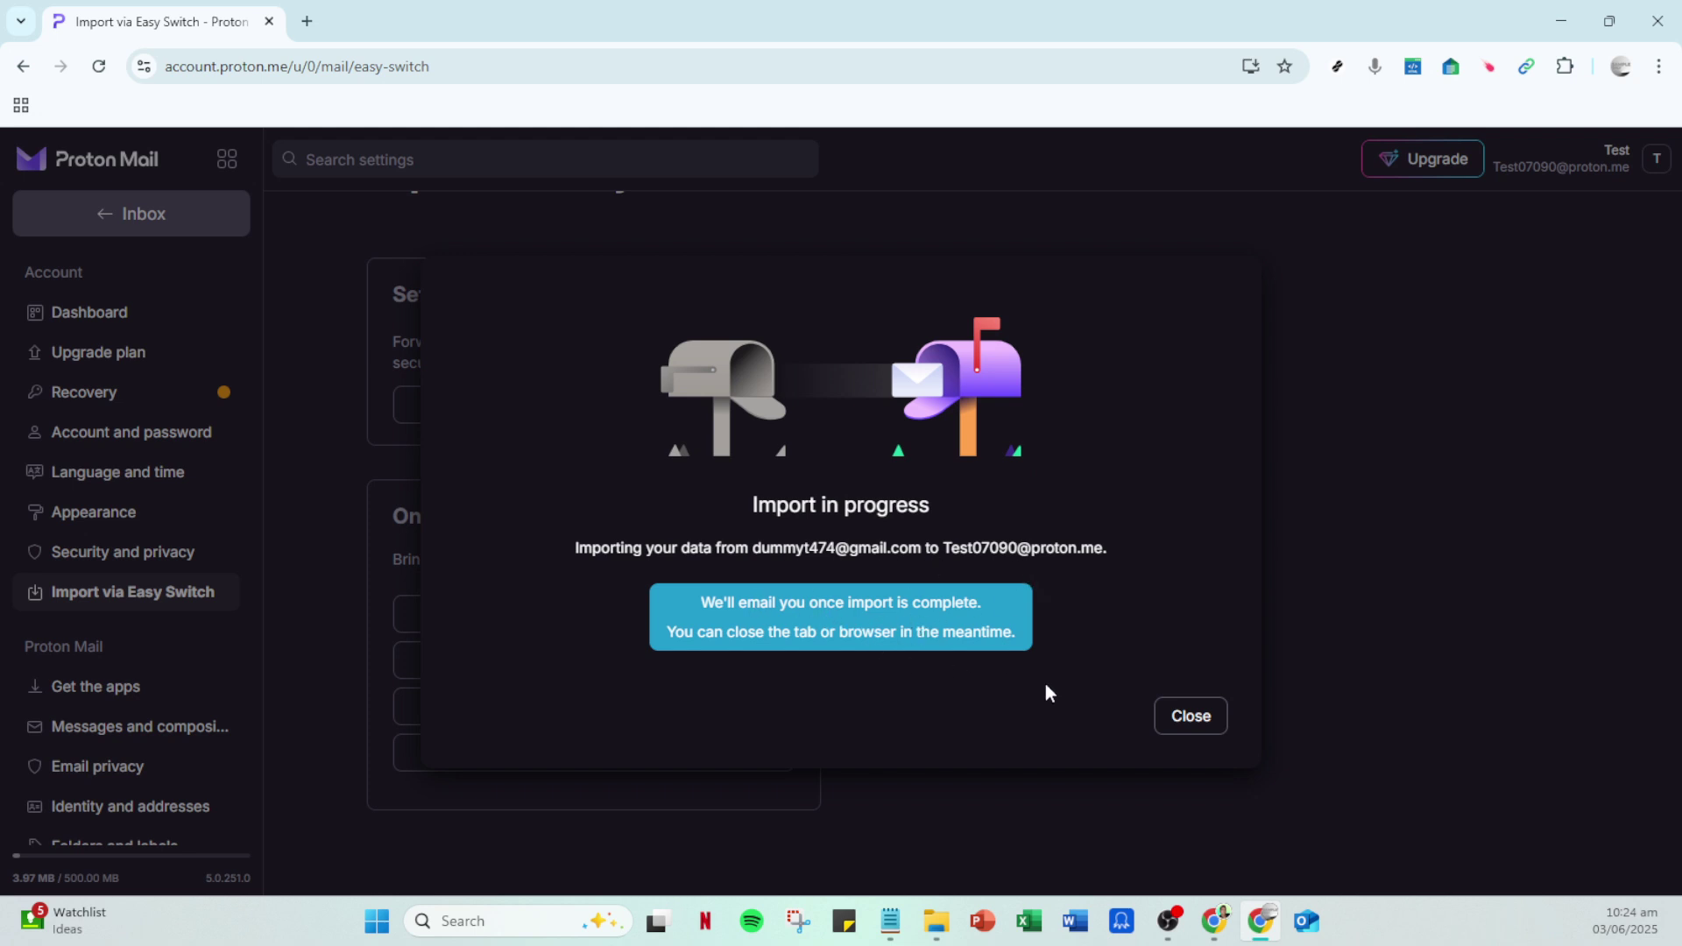
Dismiss the import progress notice and leave settings for the mail inbox via the logo.
click(1192, 717)
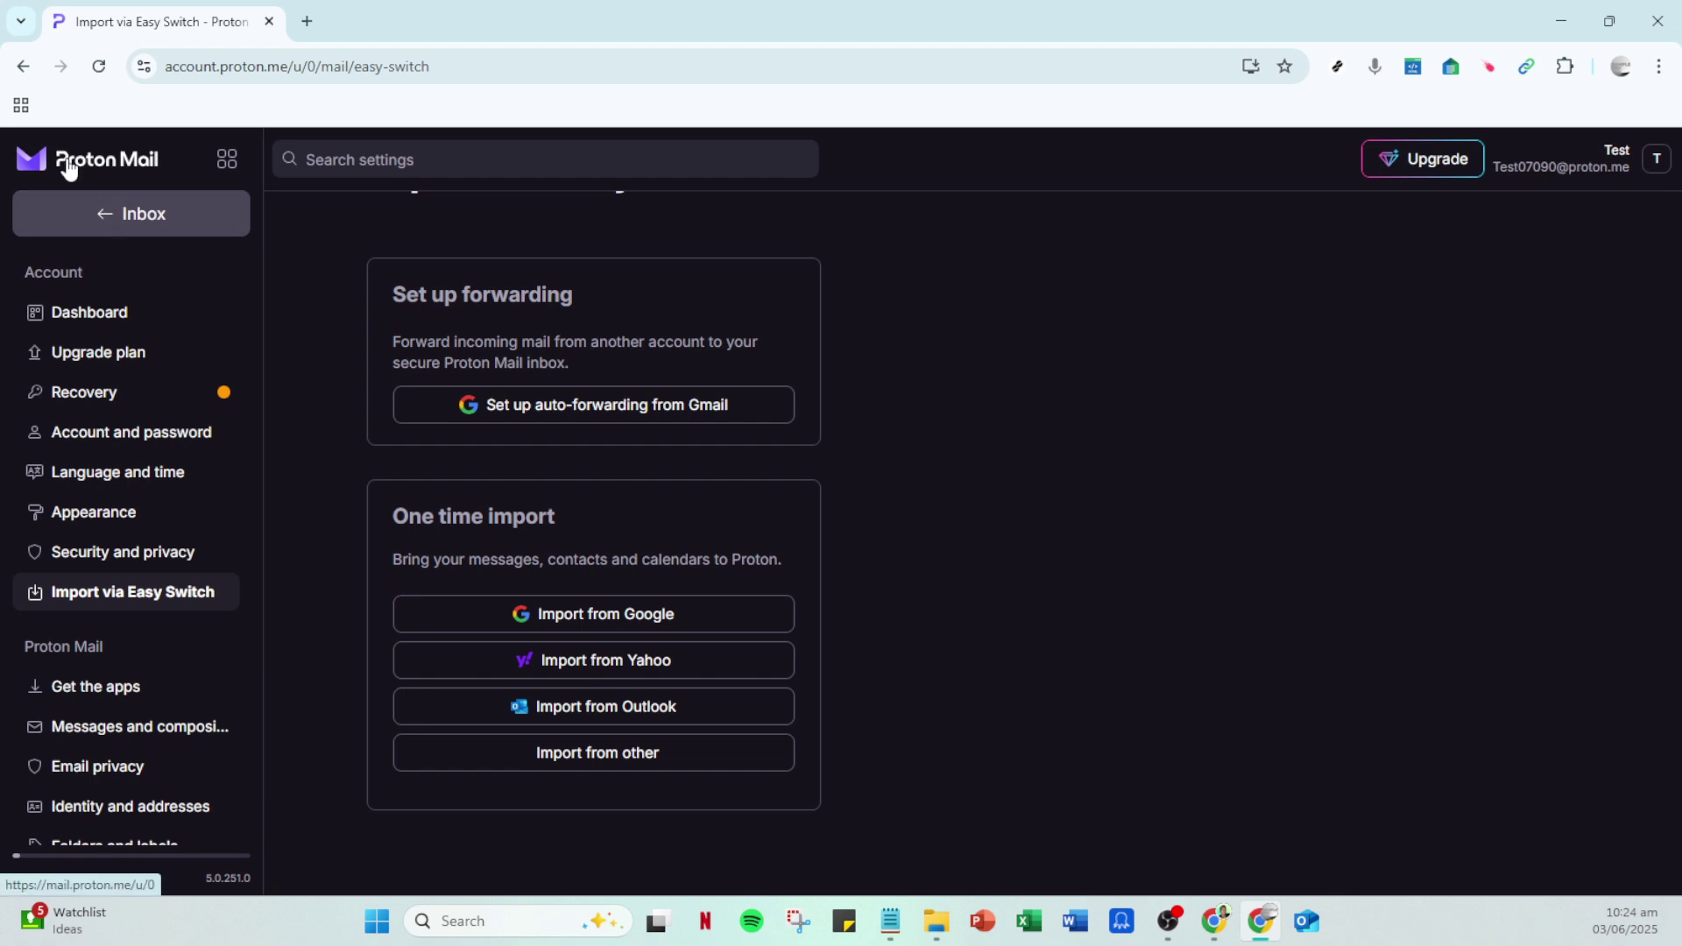
click(92, 314)
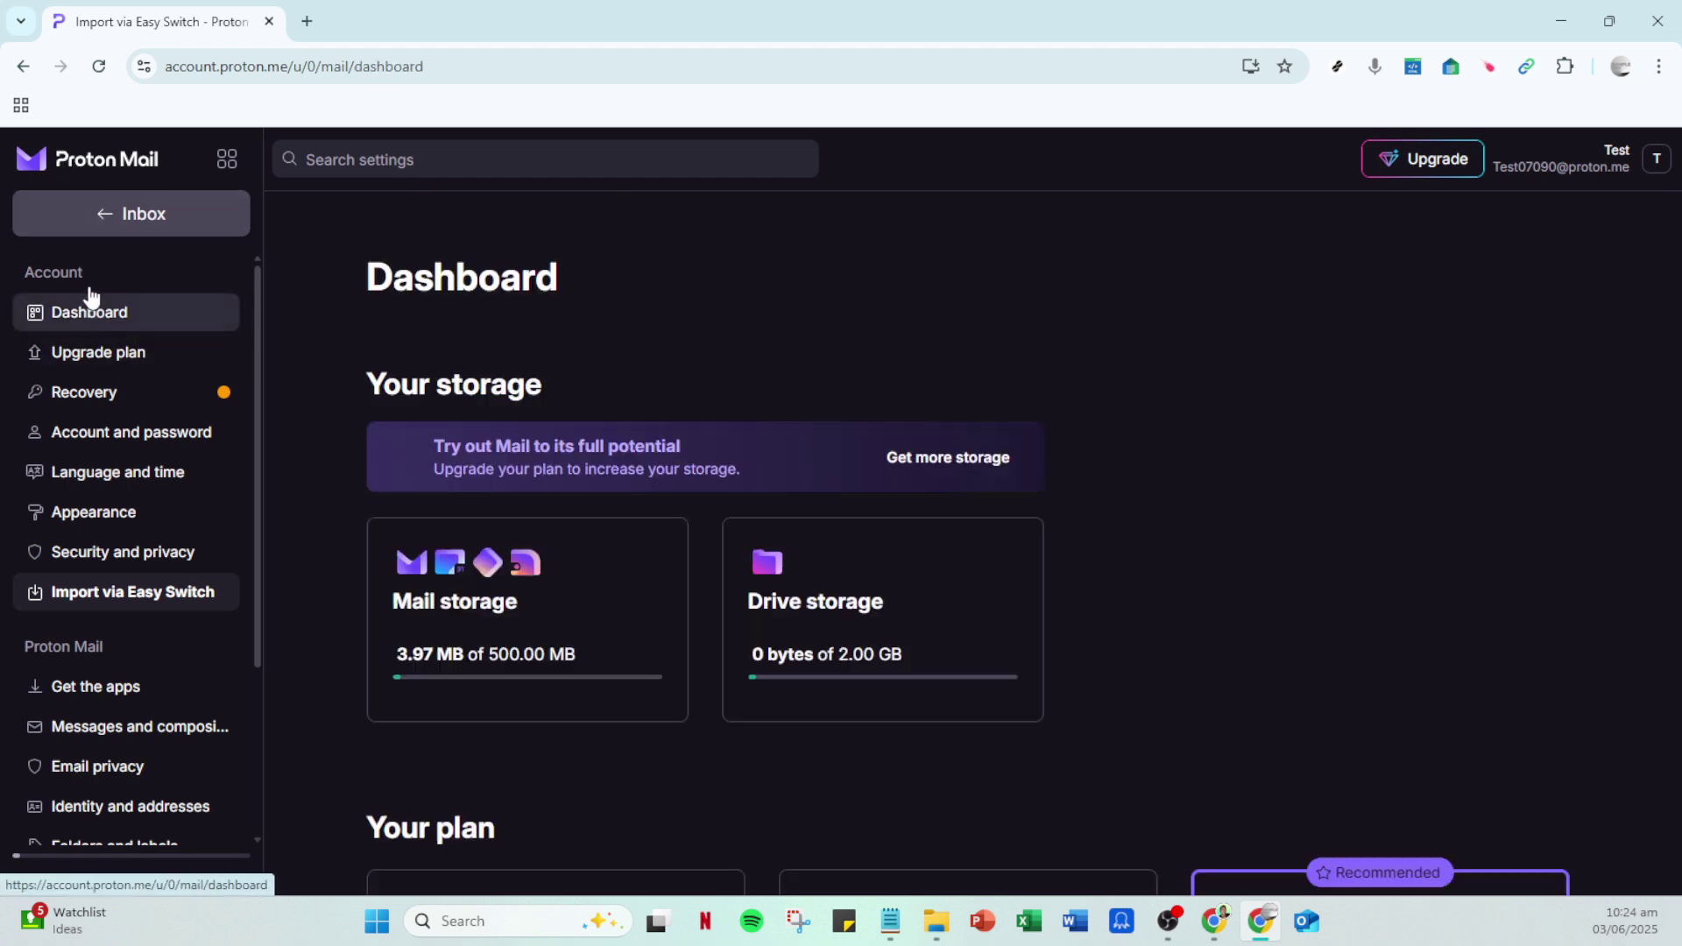
click(92, 167)
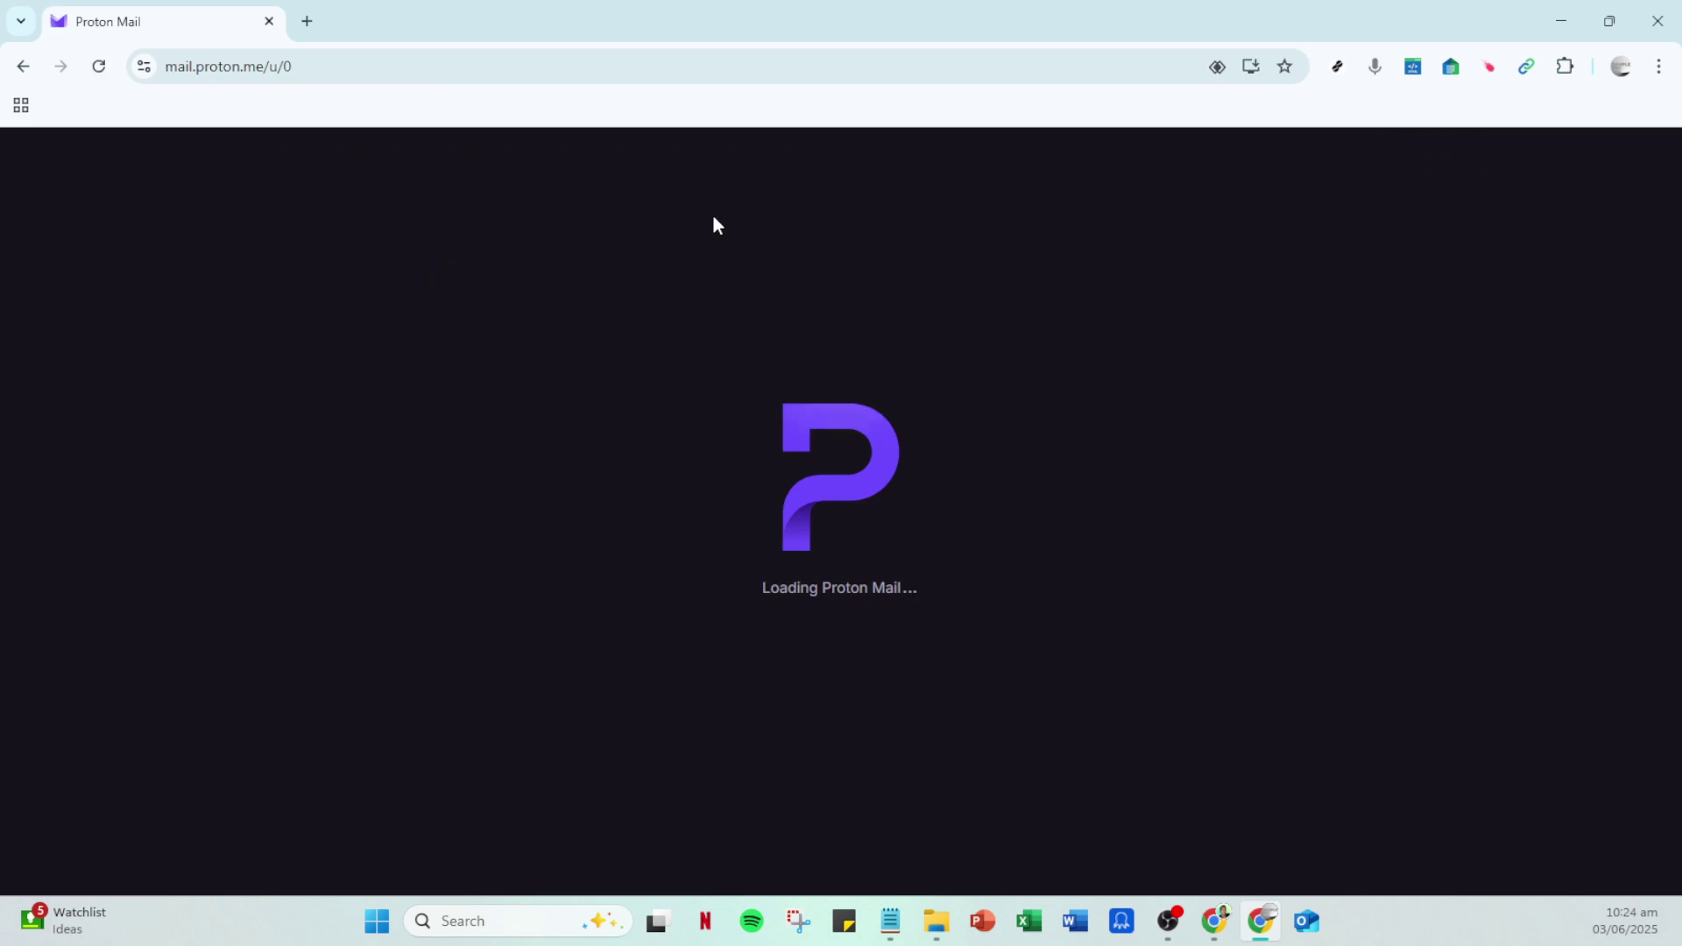